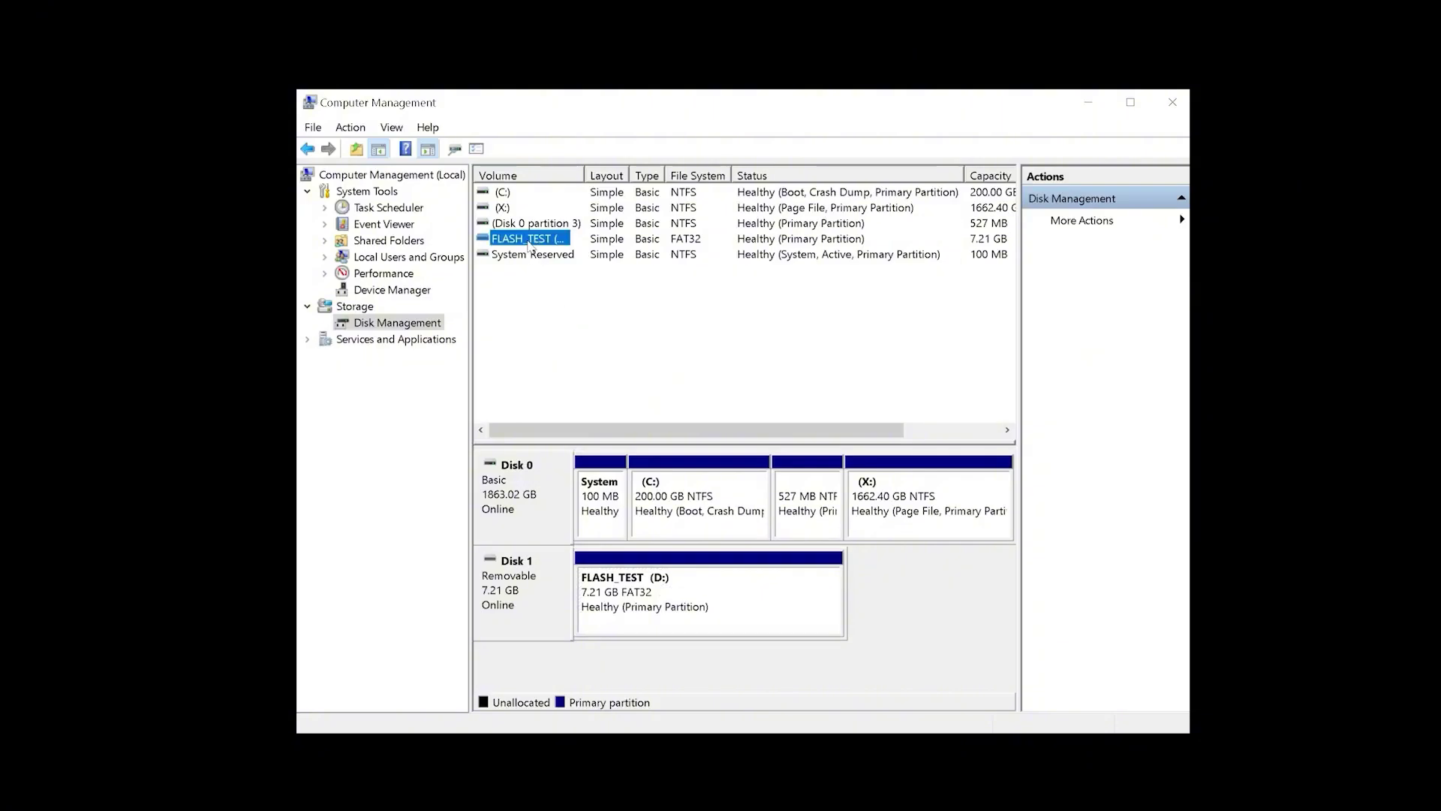
Quick-format FLASH_TEST (D:) as FAT32 from its context menu, reaching the data-erase warning
{"action": "right_click", "coordinate": [528, 240]}
{"action": "left_click", "coordinate": [618, 345]}
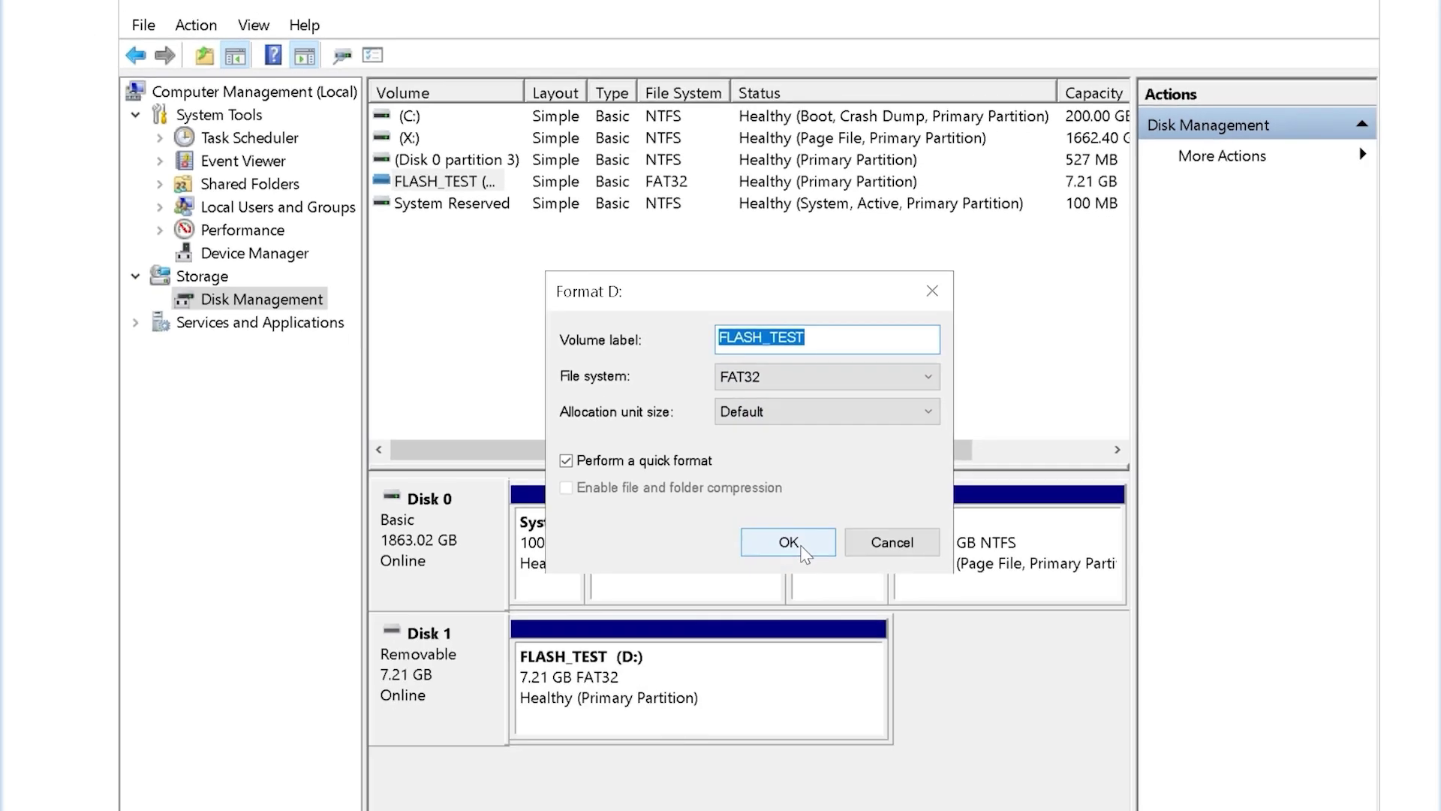
{"action": "left_click", "coordinate": [789, 541]}
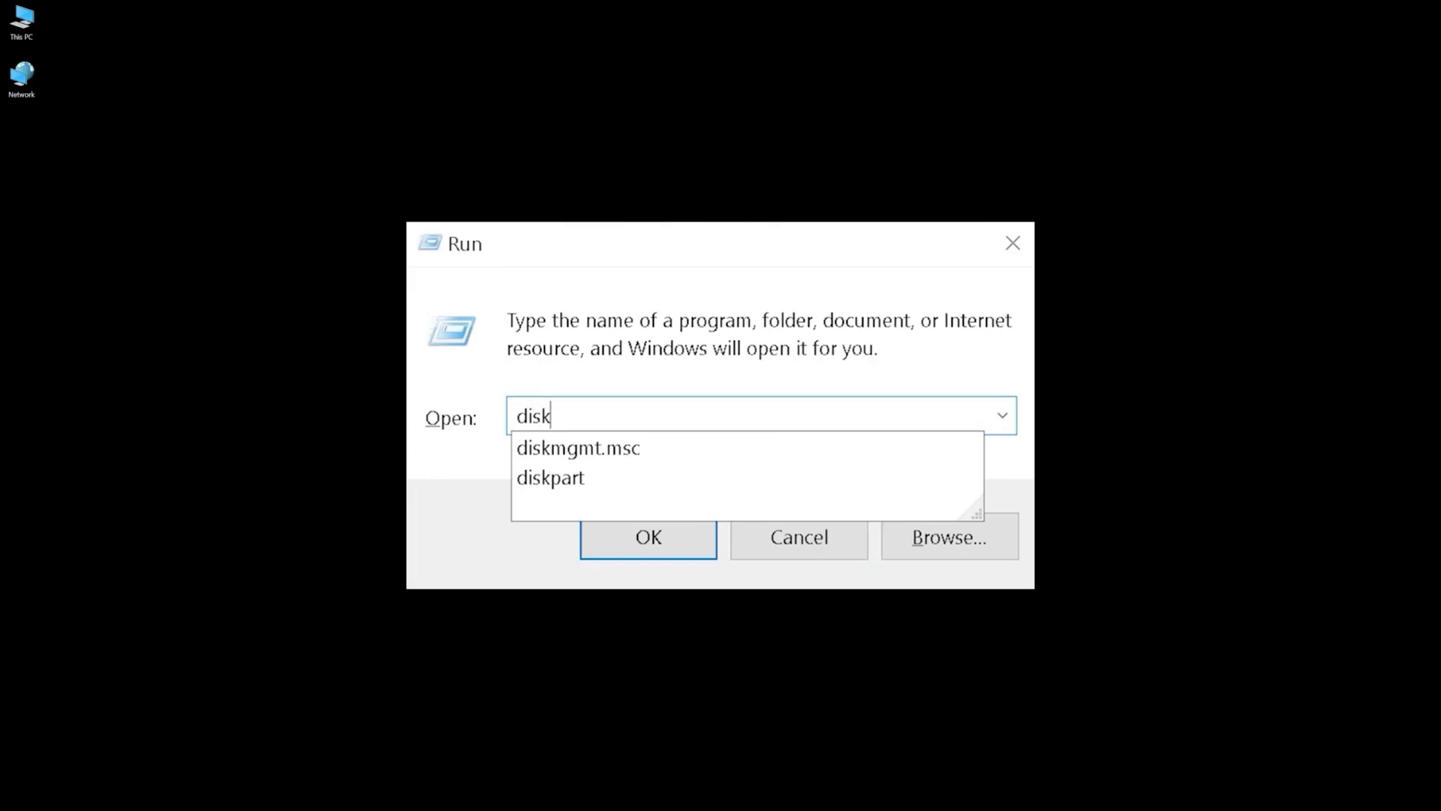
{"action": "type", "text": "part"}
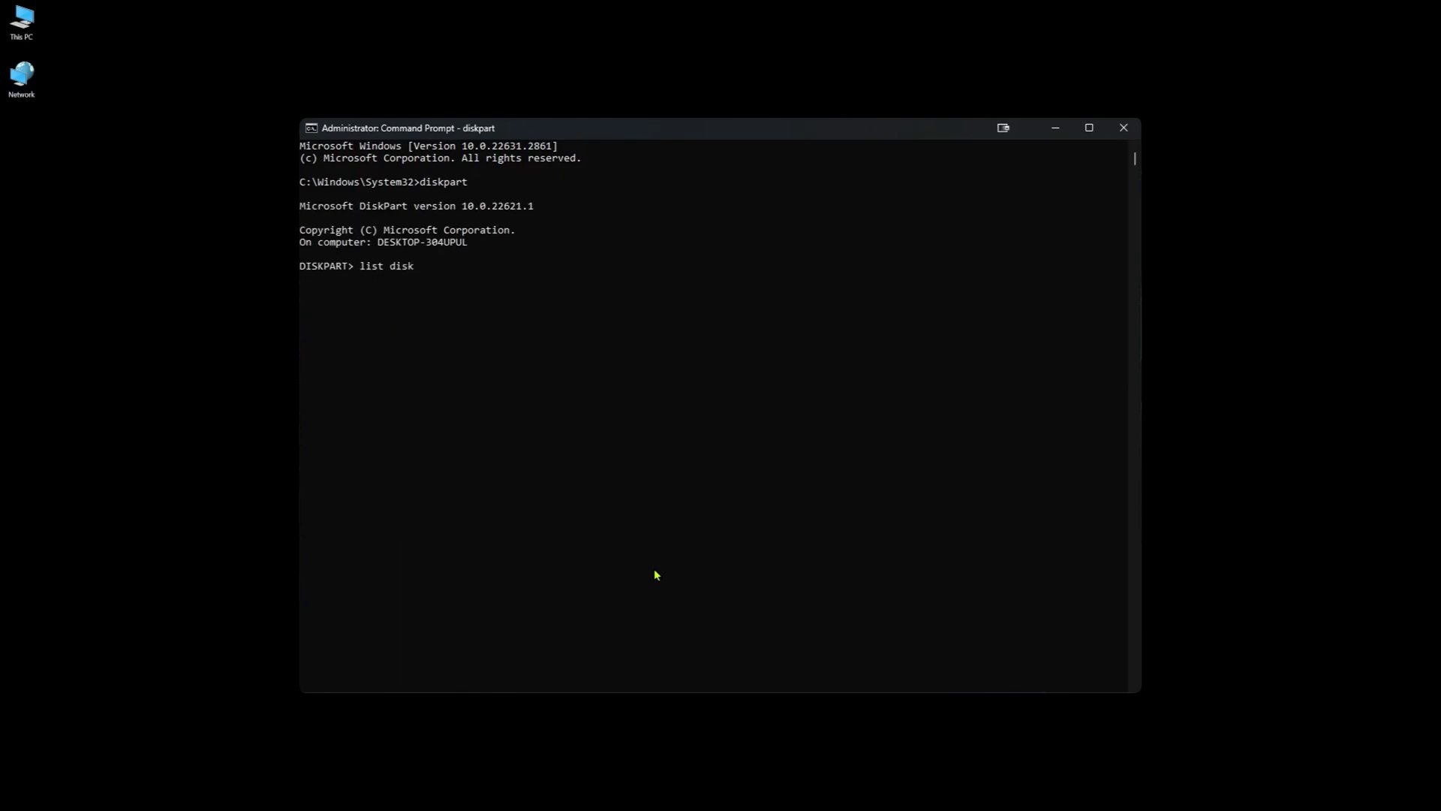
In DiskPart, list disks, select disk 2, list volumes and select removable volume 5
{"action": "key", "text": "Return"}
{"action": "left_click", "coordinate": [359, 365]}
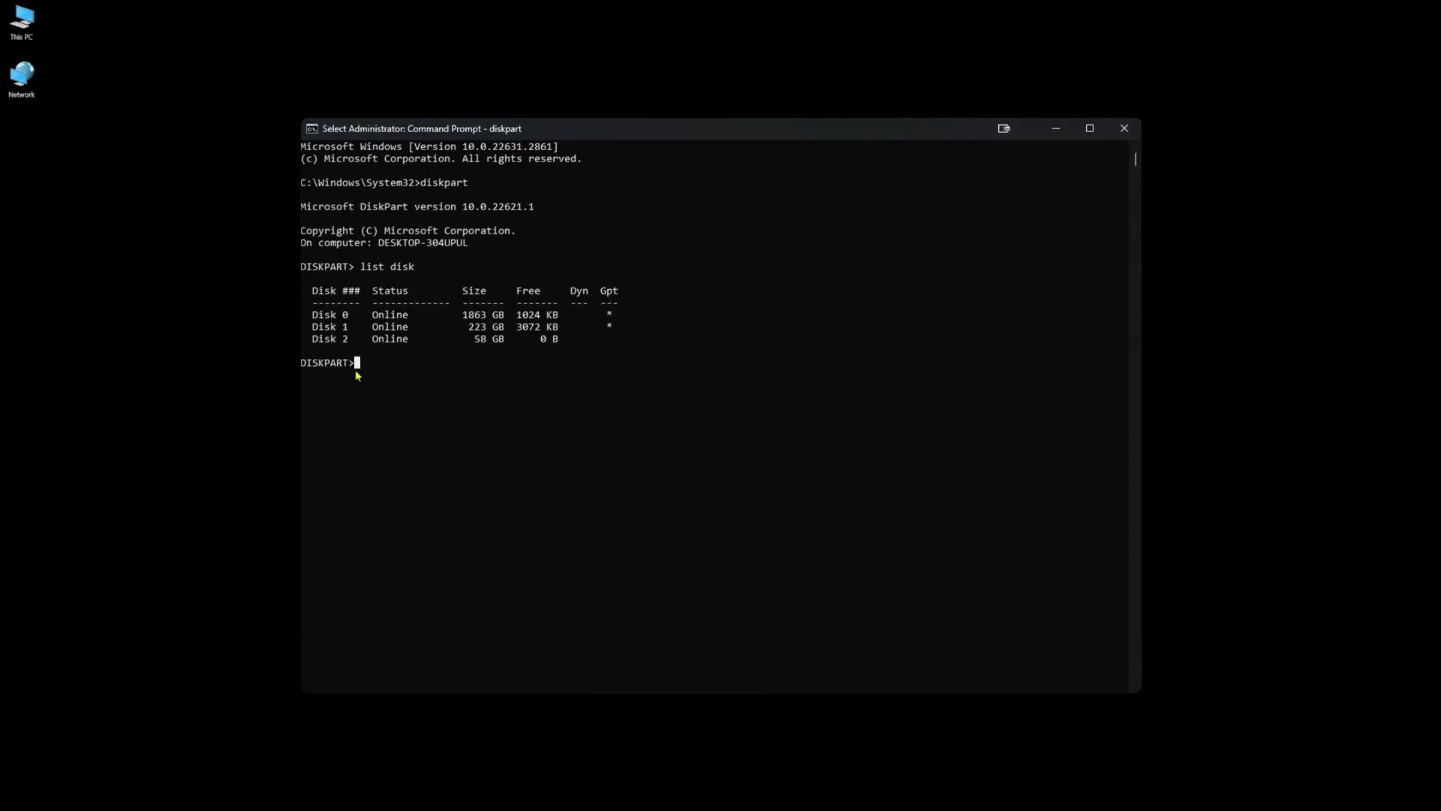
{"action": "type", "text": "select disk 2"}
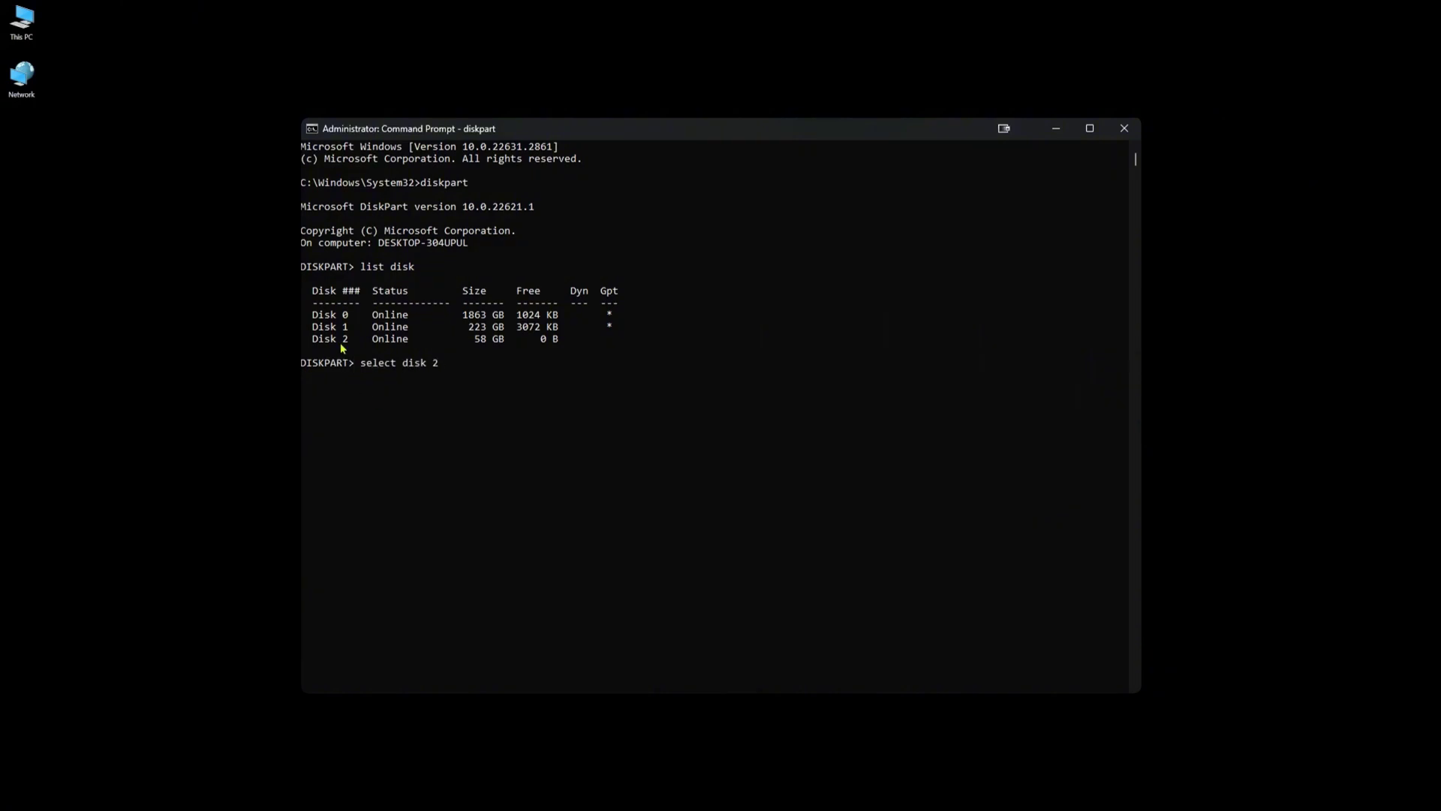
{"action": "key", "text": "Return"}
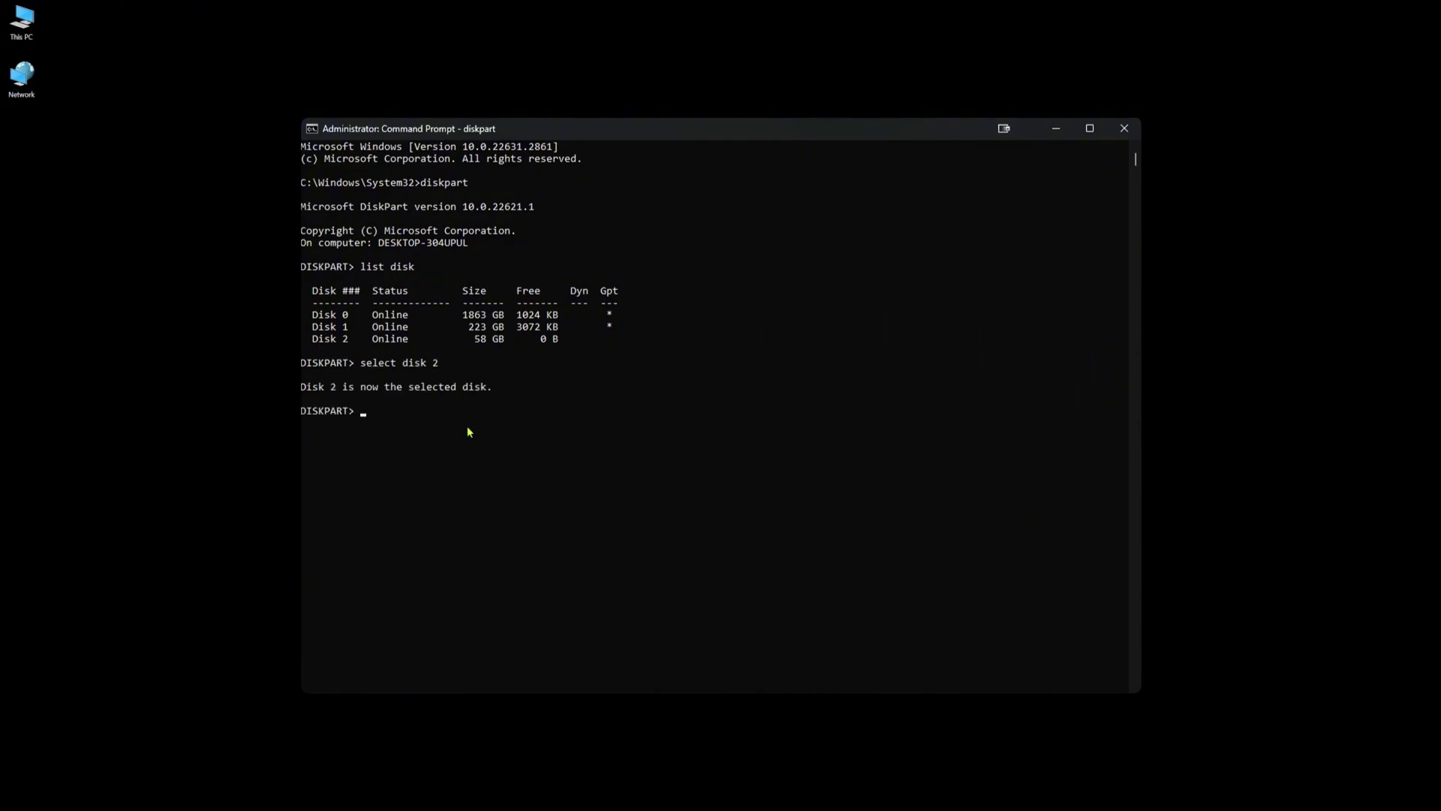
{"action": "type", "text": "list volume"}
{"action": "key", "text": "Return"}
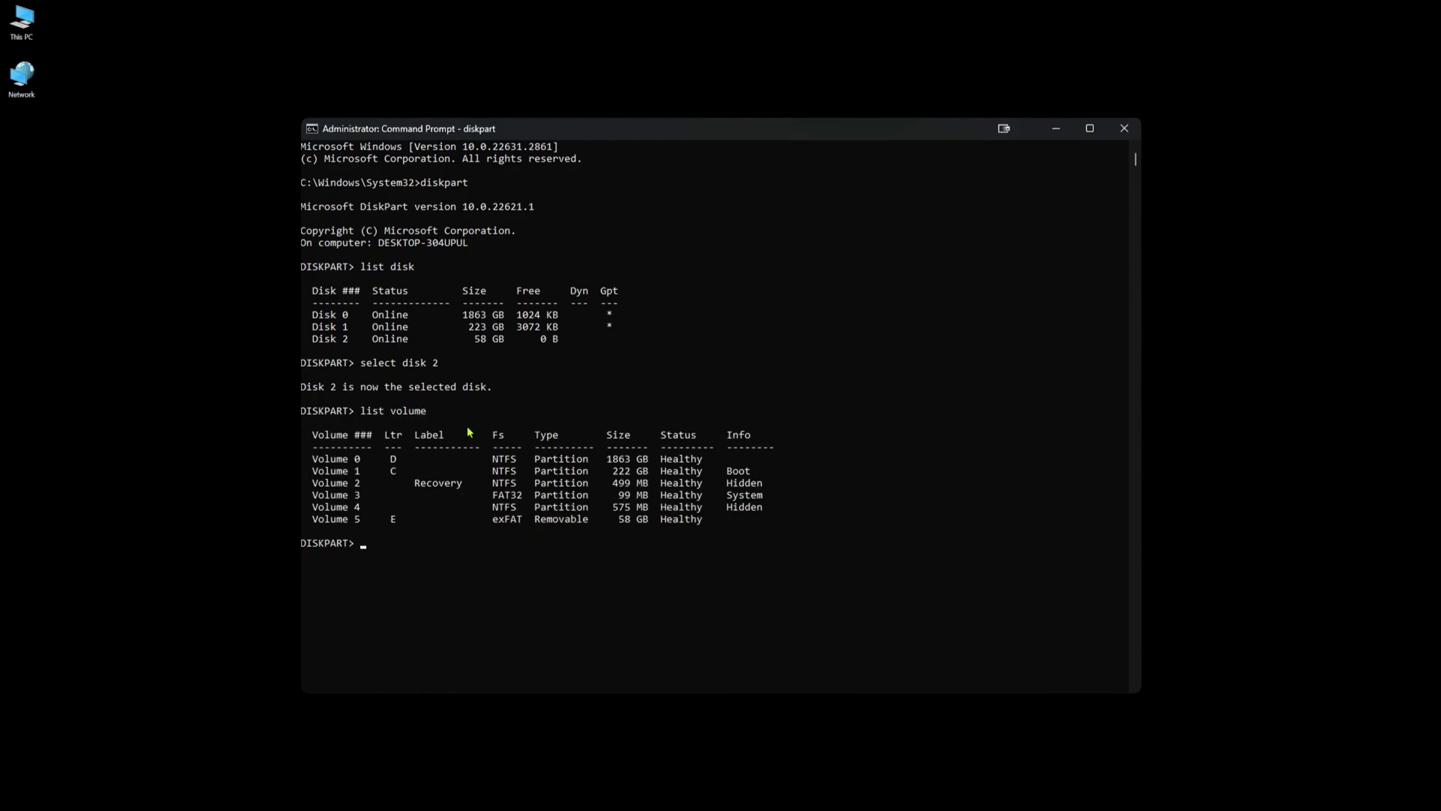
{"action": "type", "text": "select volume 5"}
{"action": "key", "text": "Return"}
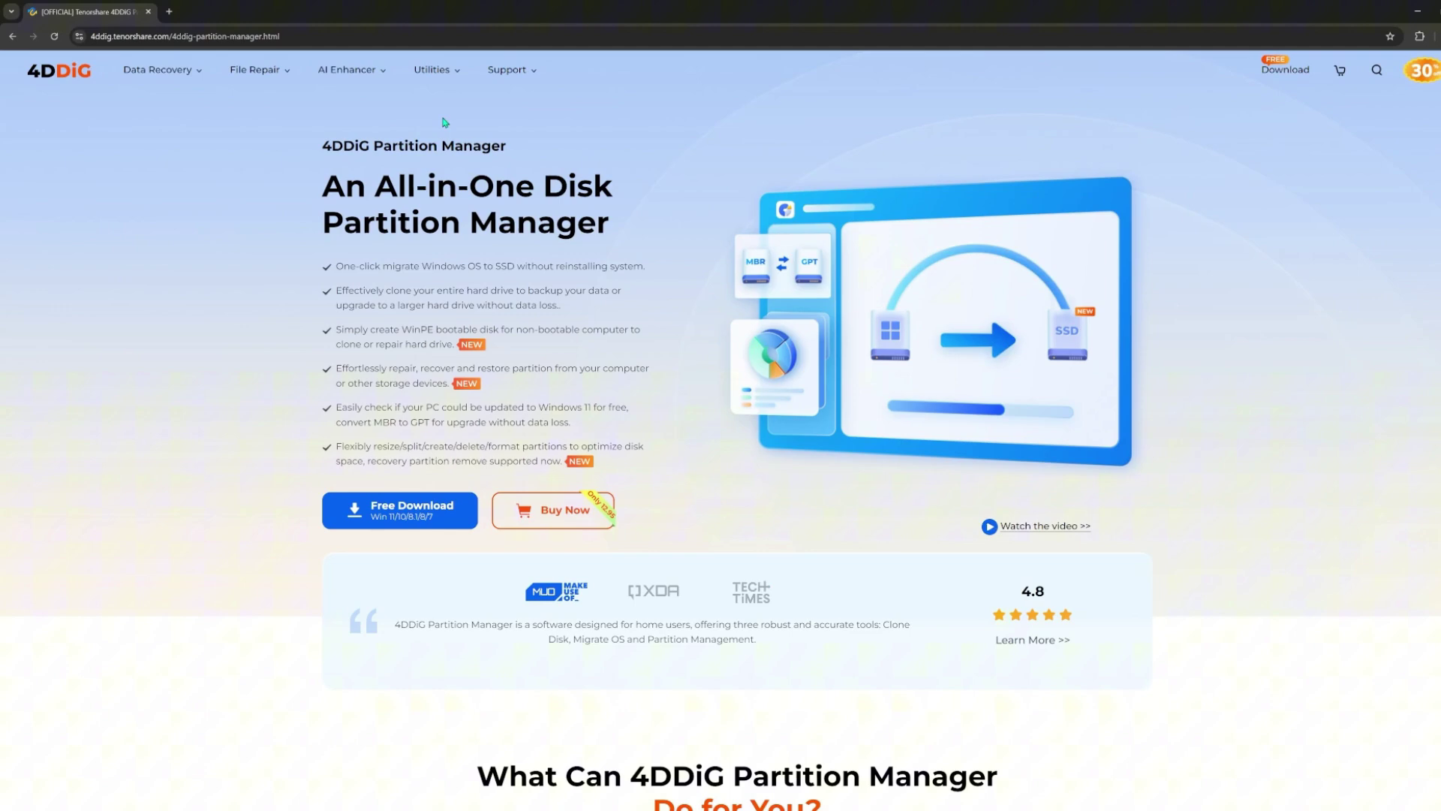
{"action": "scroll", "coordinate": [699, 407], "scroll_direction": "down", "scroll_amount": 5}
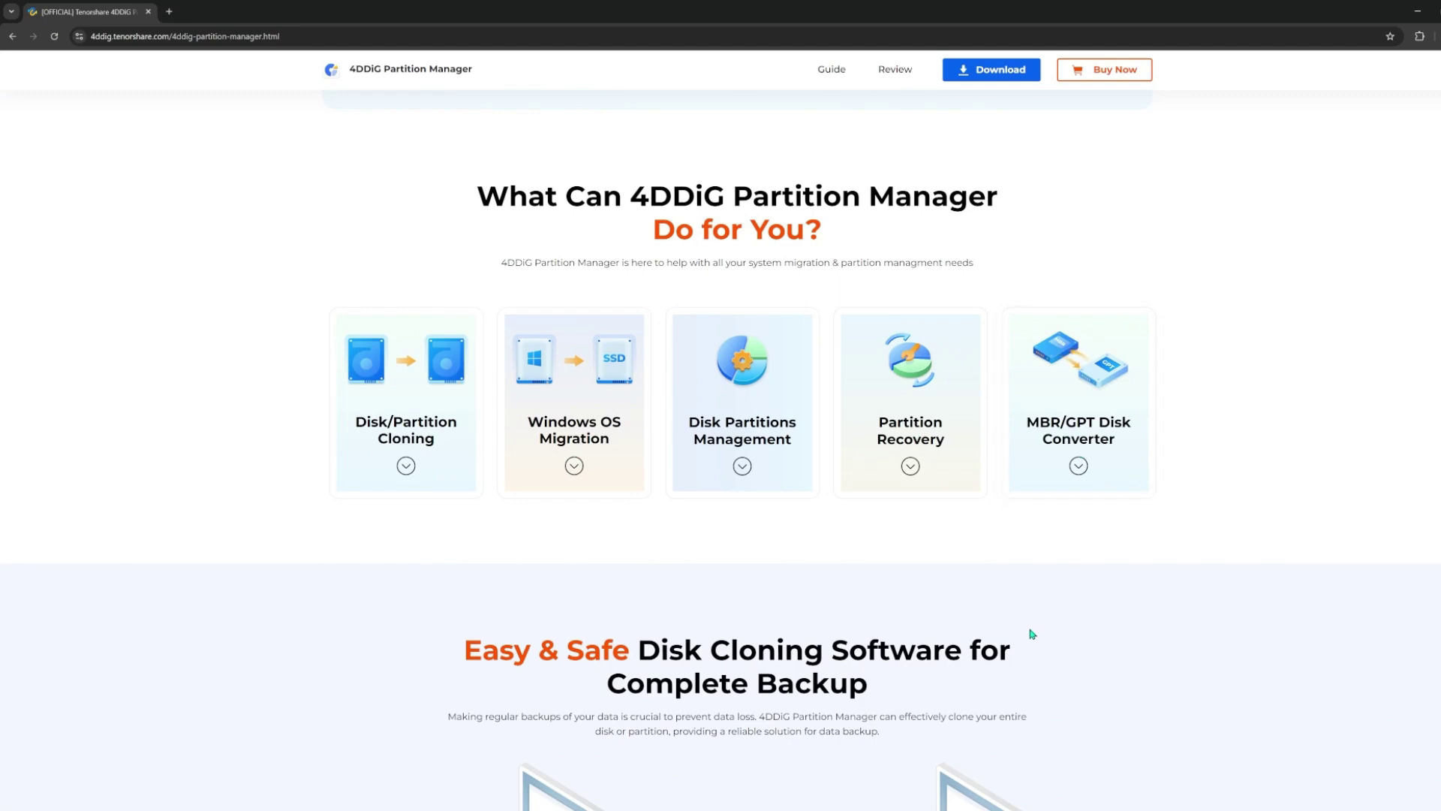
{"action": "scroll", "coordinate": [1029, 630], "scroll_direction": "down", "scroll_amount": 4}
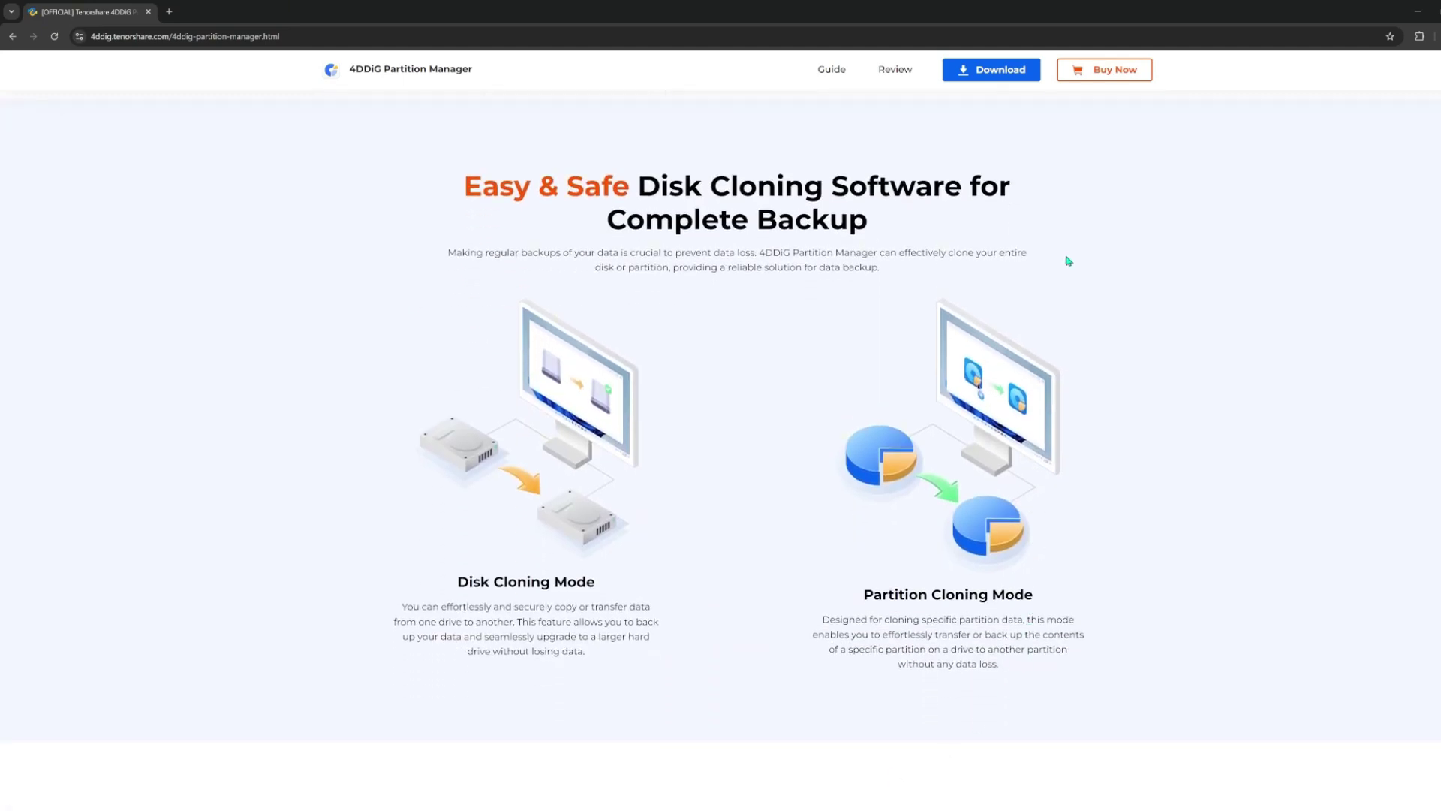
{"action": "scroll", "coordinate": [468, 627], "scroll_direction": "down", "scroll_amount": 5}
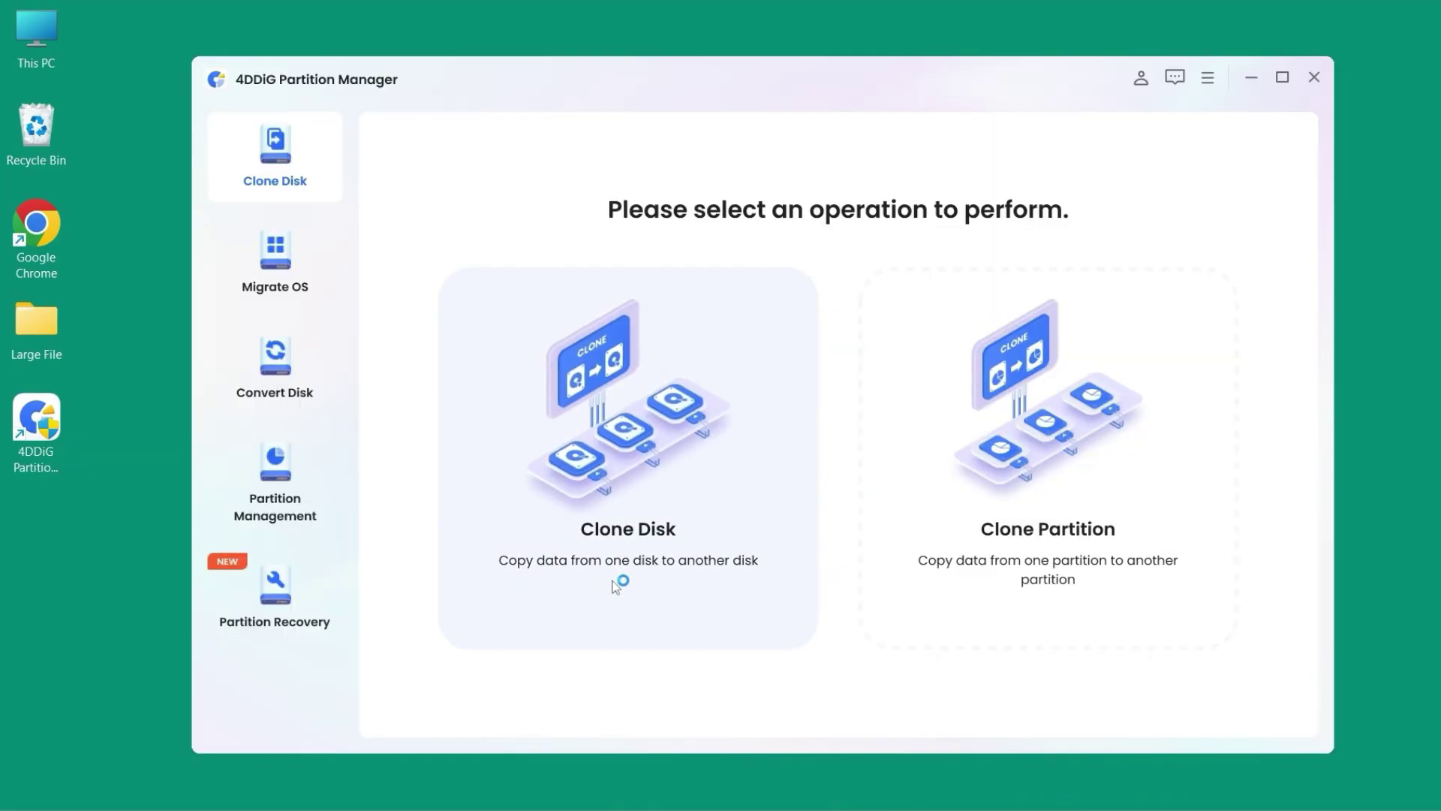
Convert the 28.9 GB F: partition on Disk 1 from FAT32 to NTFS and confirm
{"action": "left_click", "coordinate": [286, 493]}
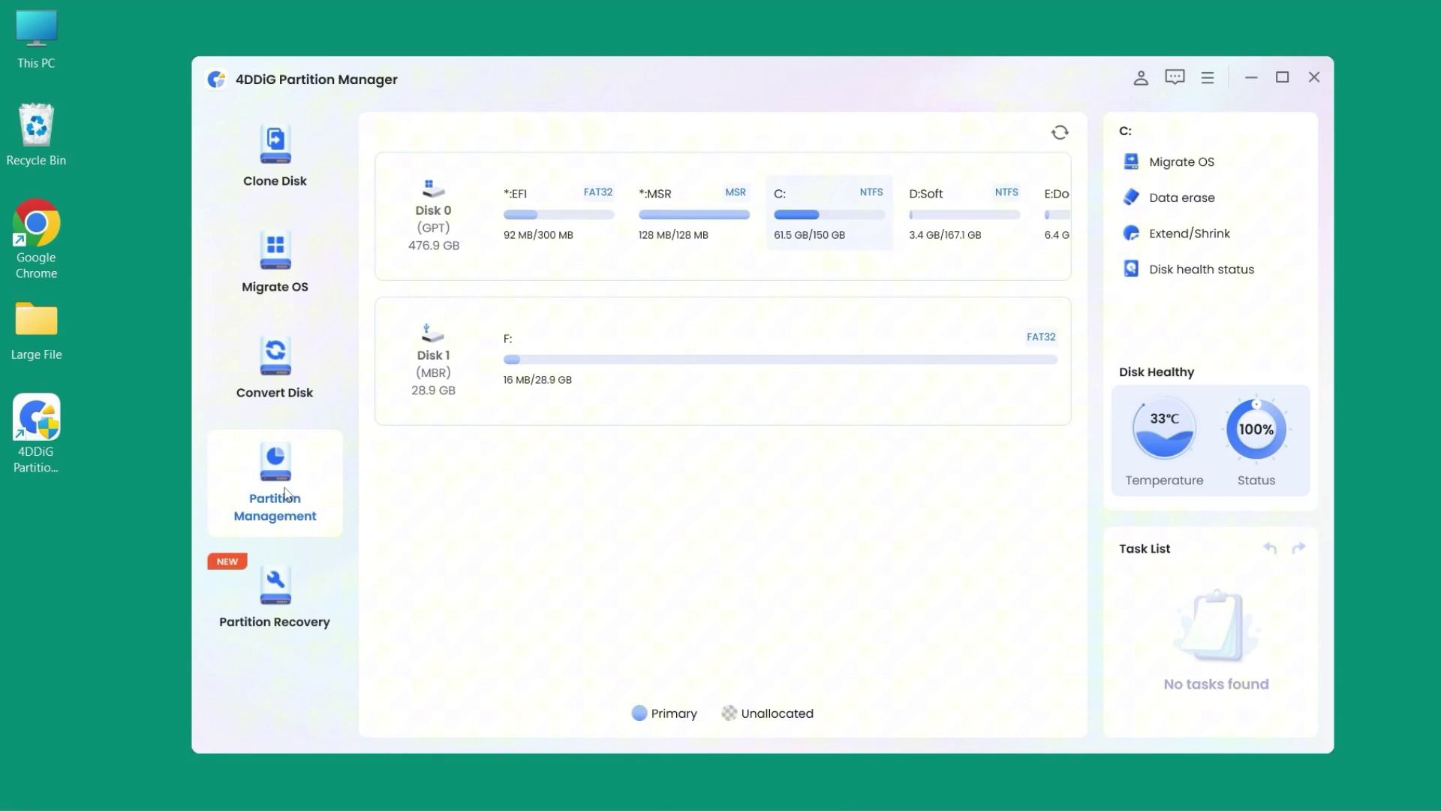
{"action": "left_click", "coordinate": [725, 373]}
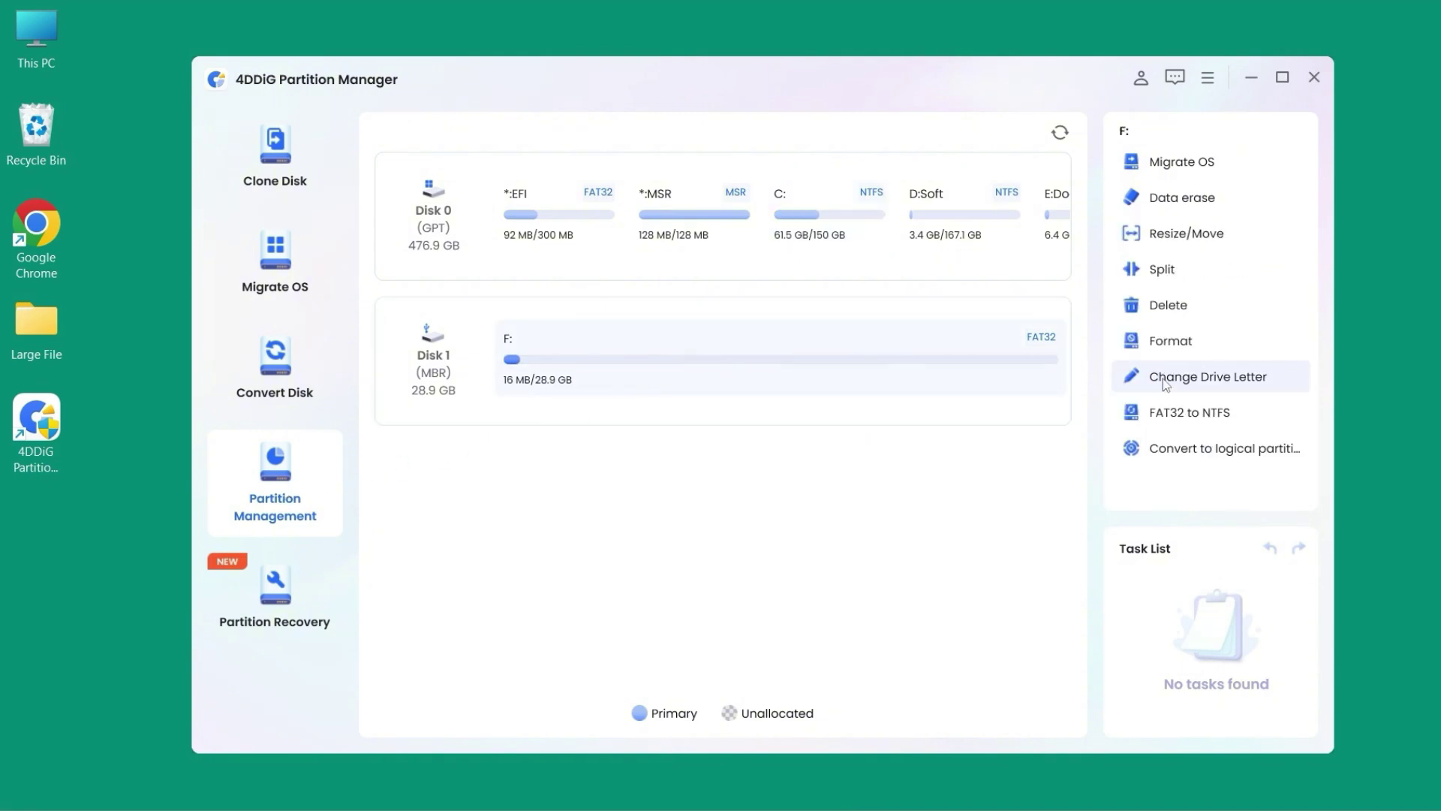
{"action": "left_click", "coordinate": [1194, 414]}
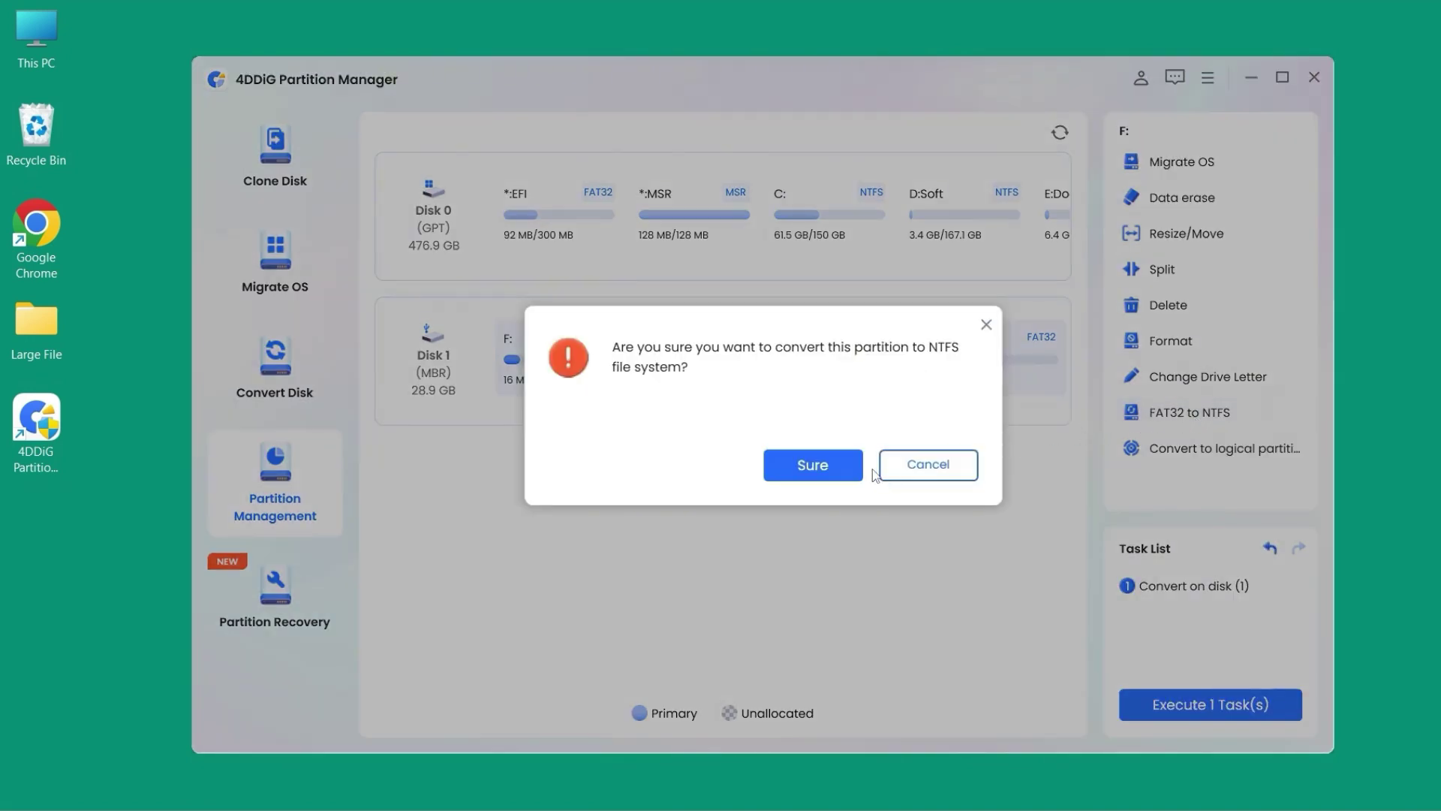
{"action": "left_click", "coordinate": [840, 476]}
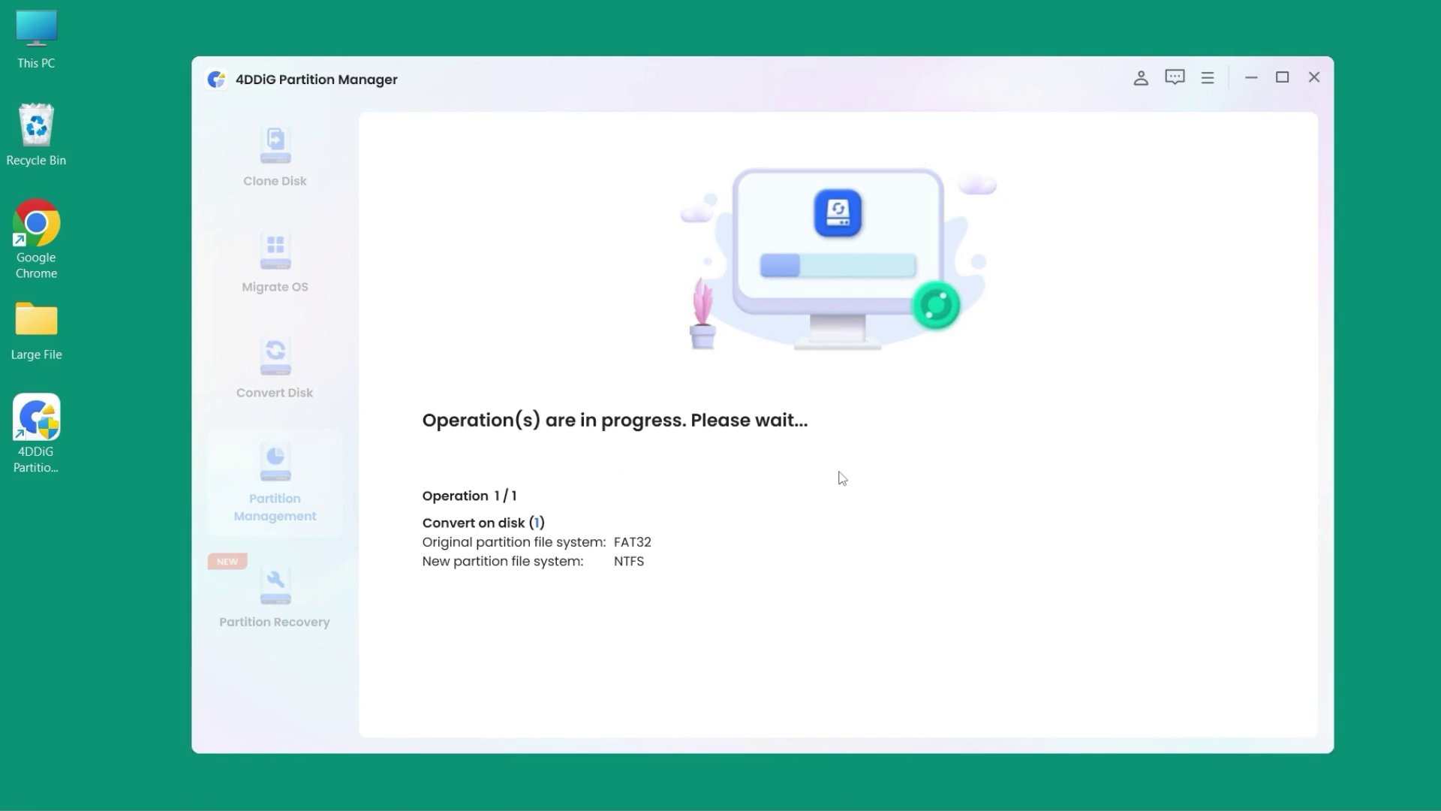